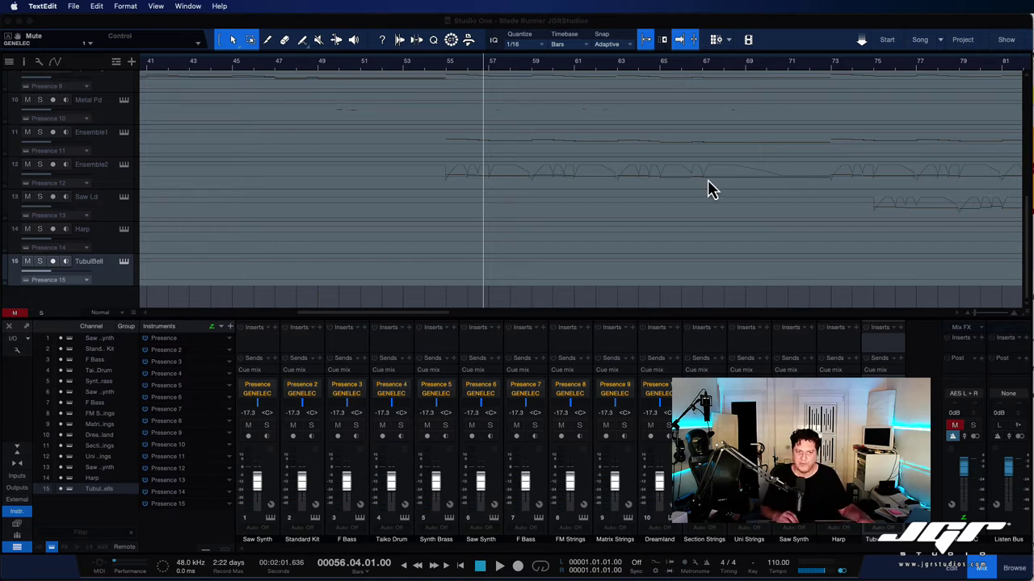
Transform the Ensemble1 instrument track to an audio track with Render Inserts and Preserve Instrument Track State on and Remove Instrument off.
scroll(682, 185, down, 10)
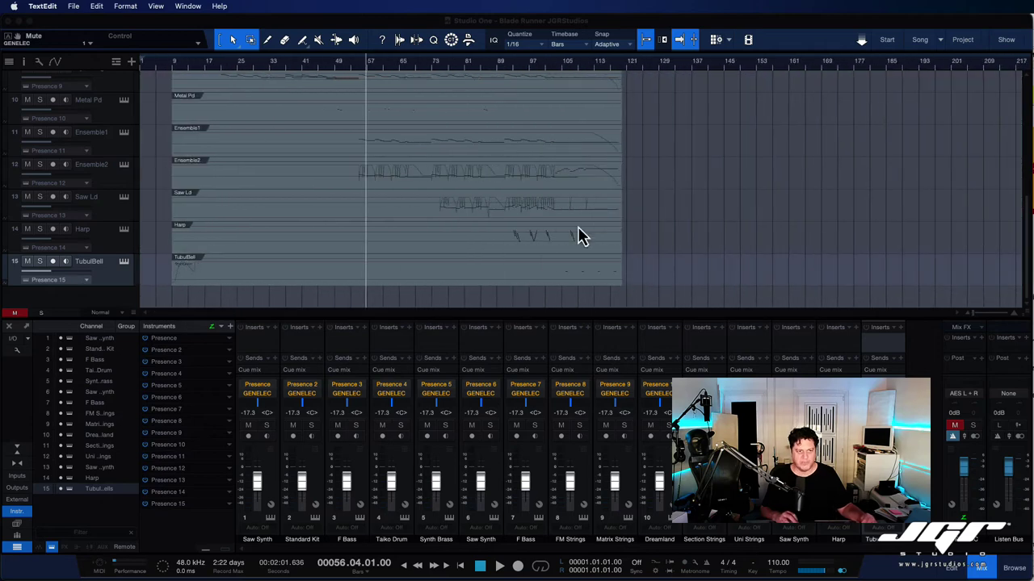
click(540, 280)
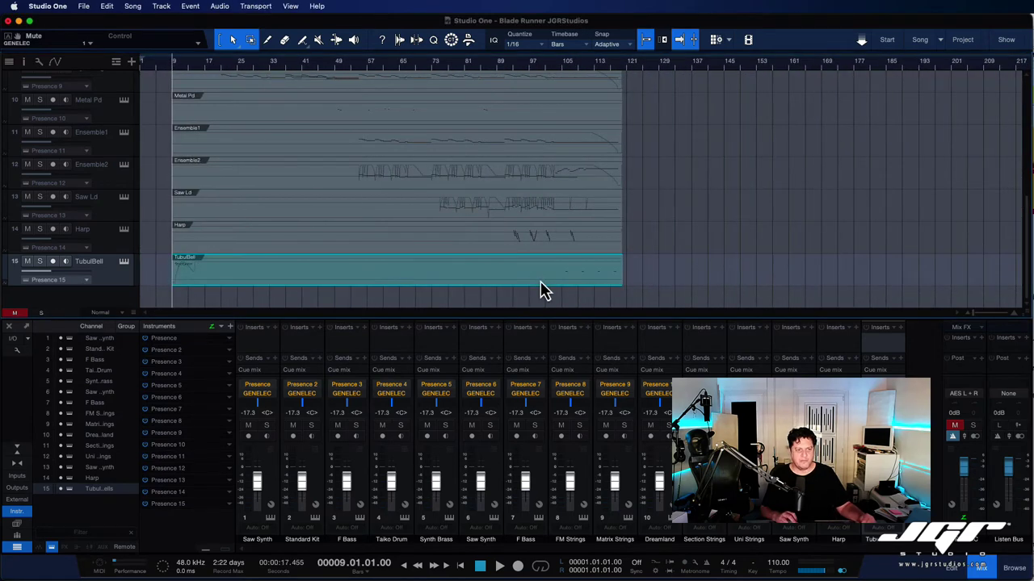
click(452, 148)
scroll(418, 149, up, 1)
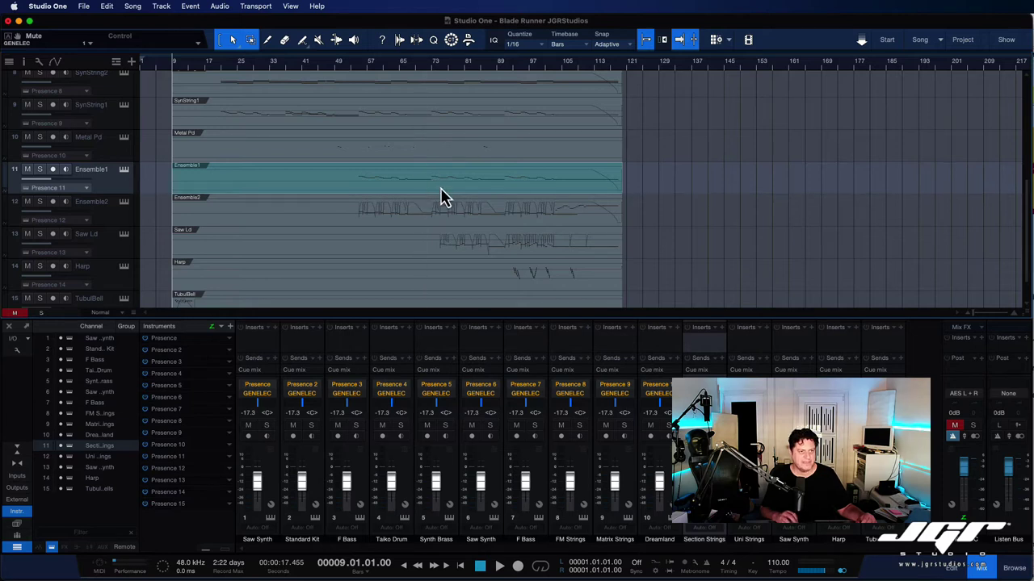
click(161, 7)
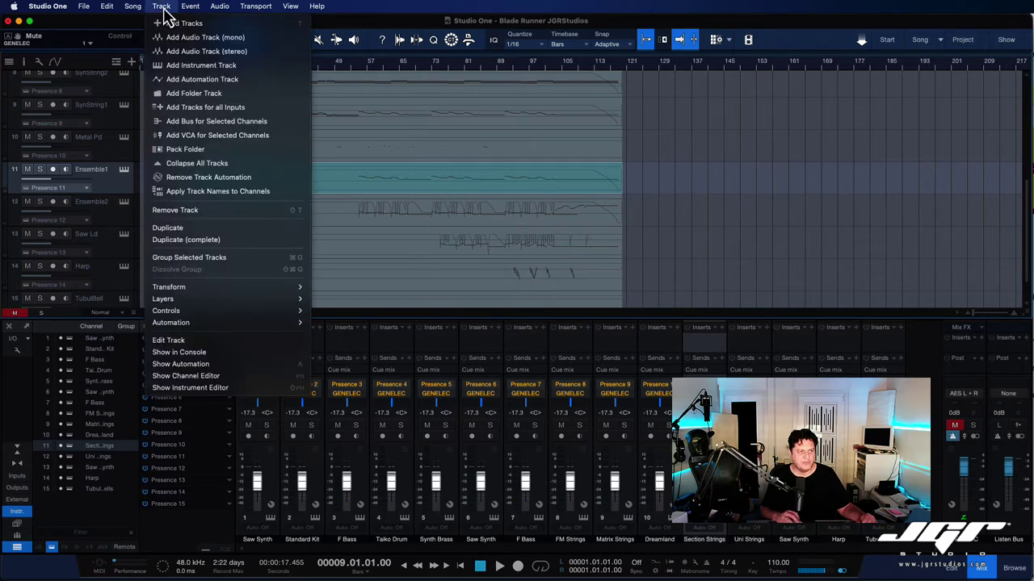
mouse_move(301, 290)
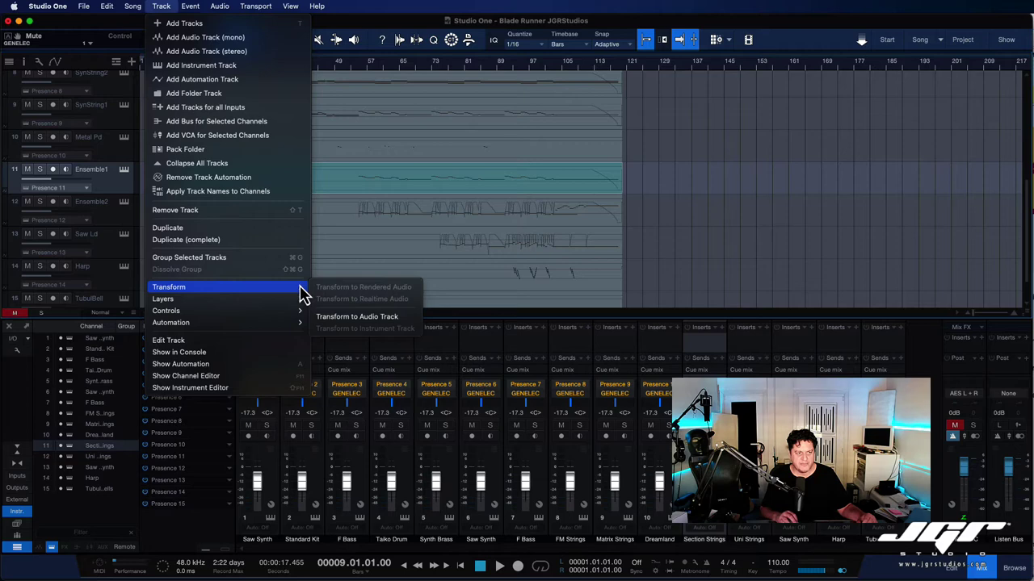
click(394, 317)
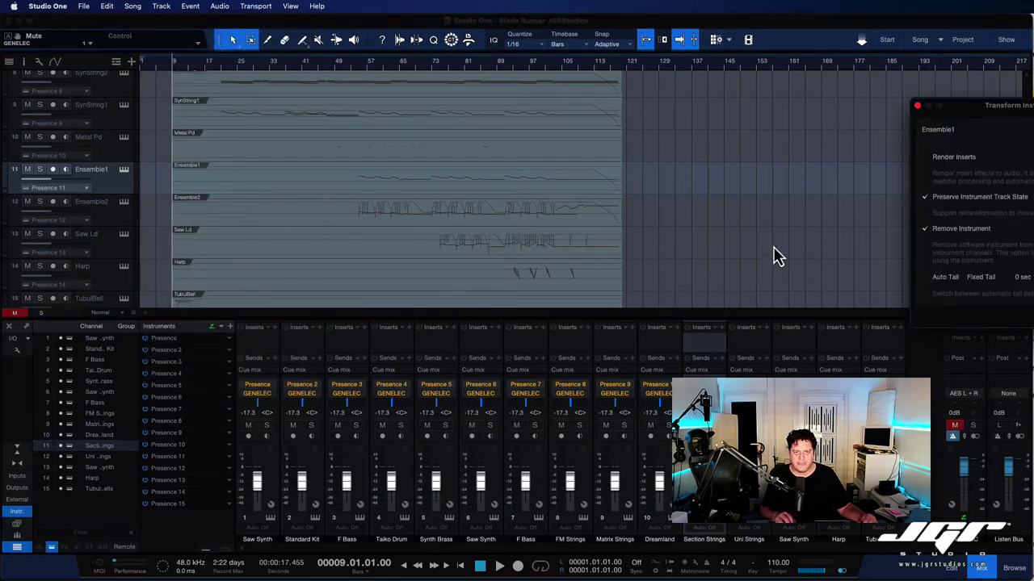
drag(985, 121, 706, 105)
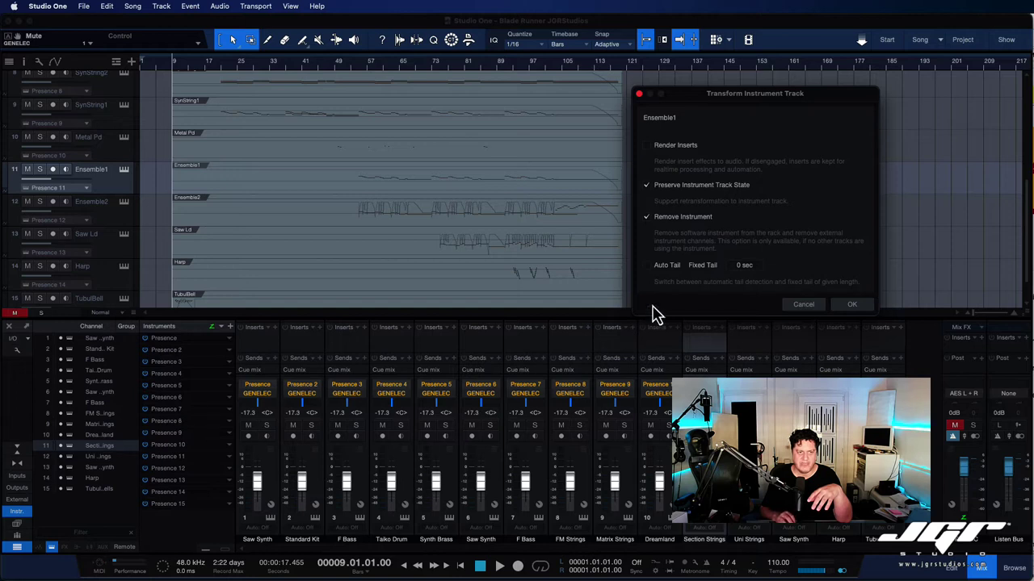
click(685, 218)
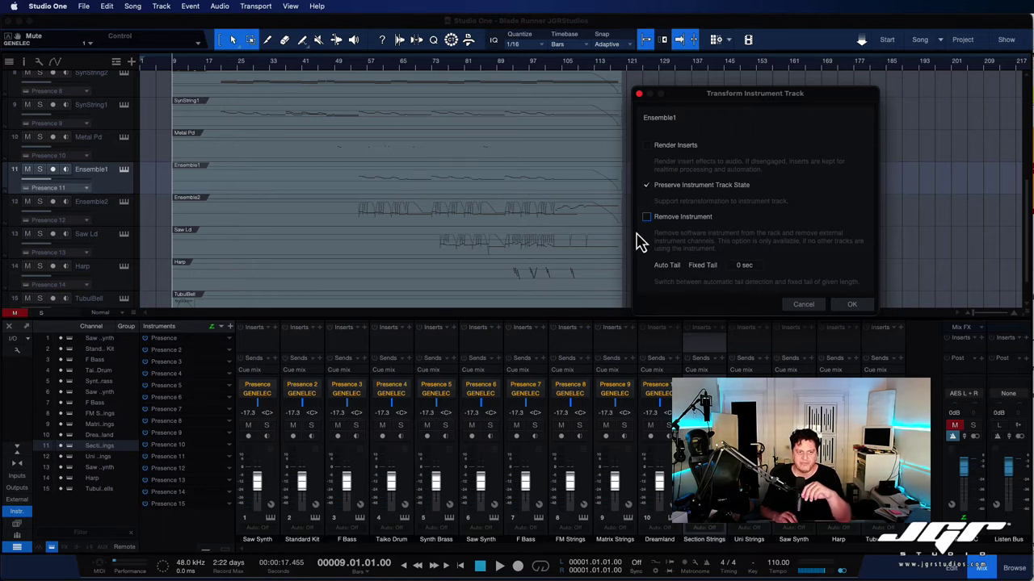
click(662, 149)
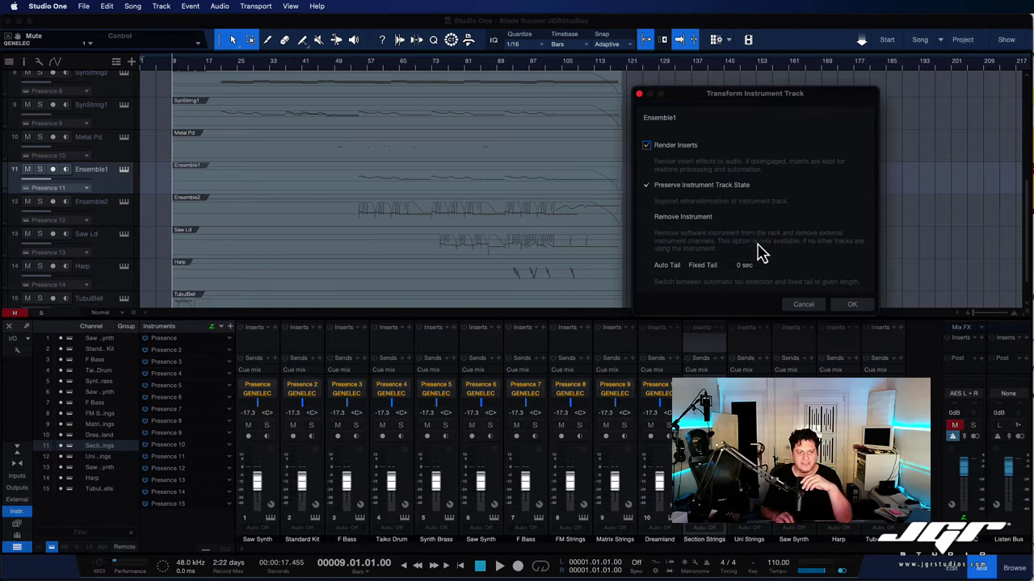
click(854, 302)
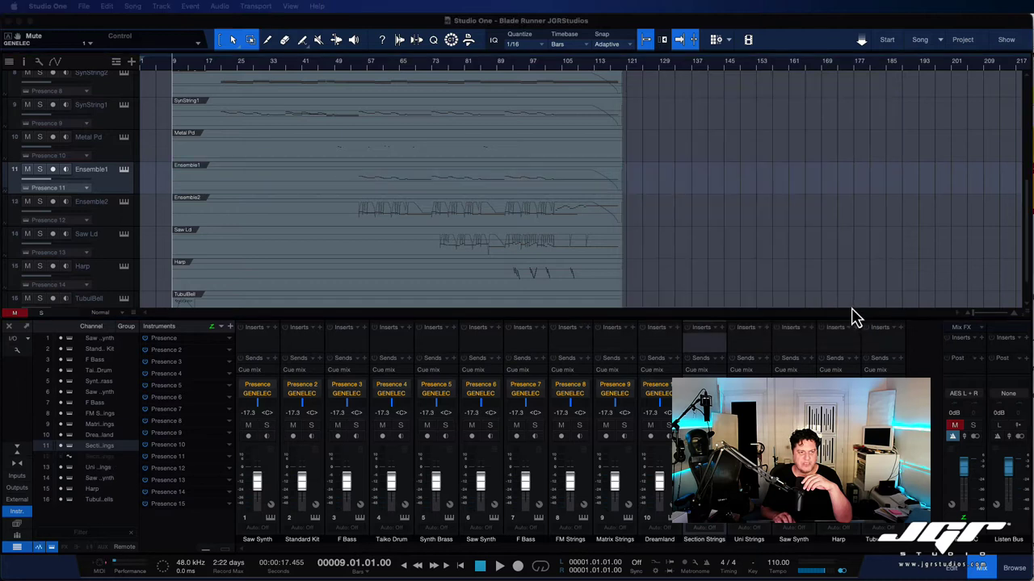
key(s)
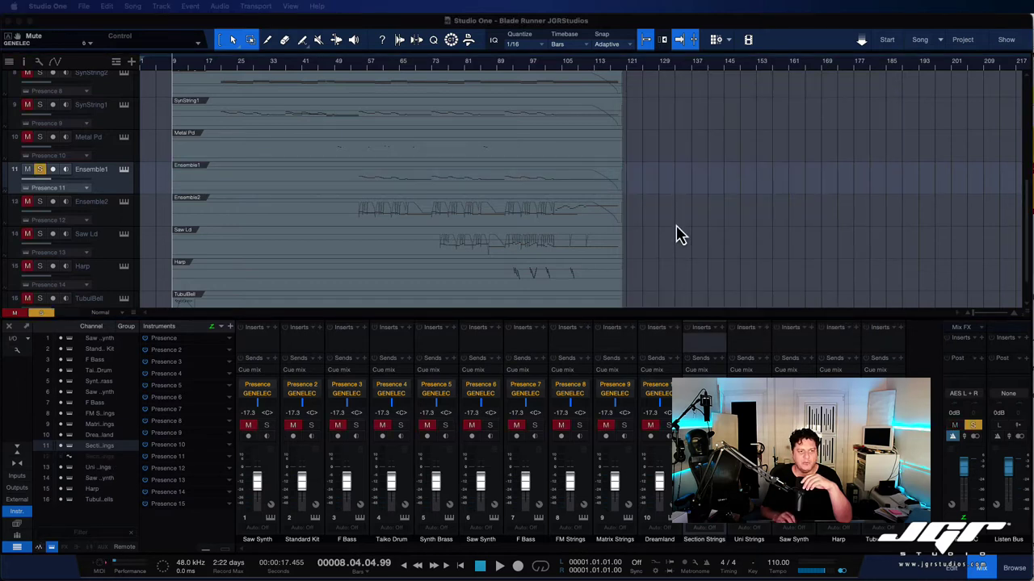
click(467, 184)
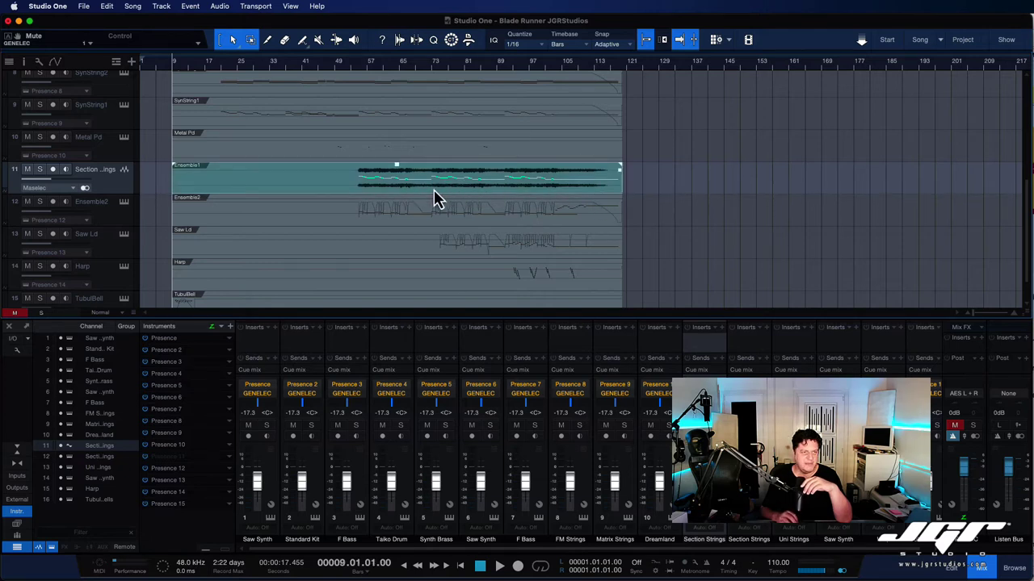
Add one instrument track named aero with no instrument assigned, directly below the transformed Section Strings track.
right_click(115, 179)
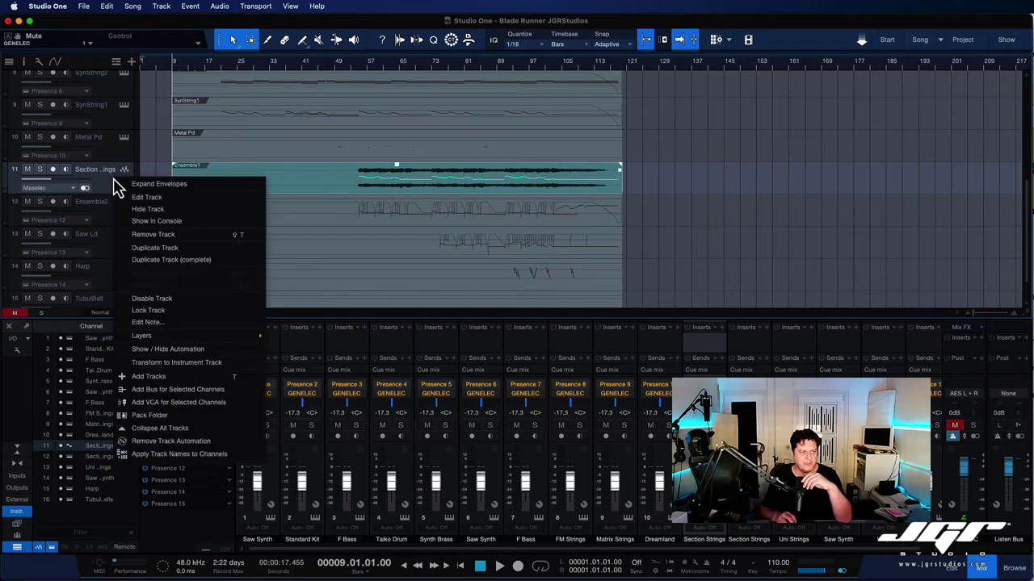
click(109, 186)
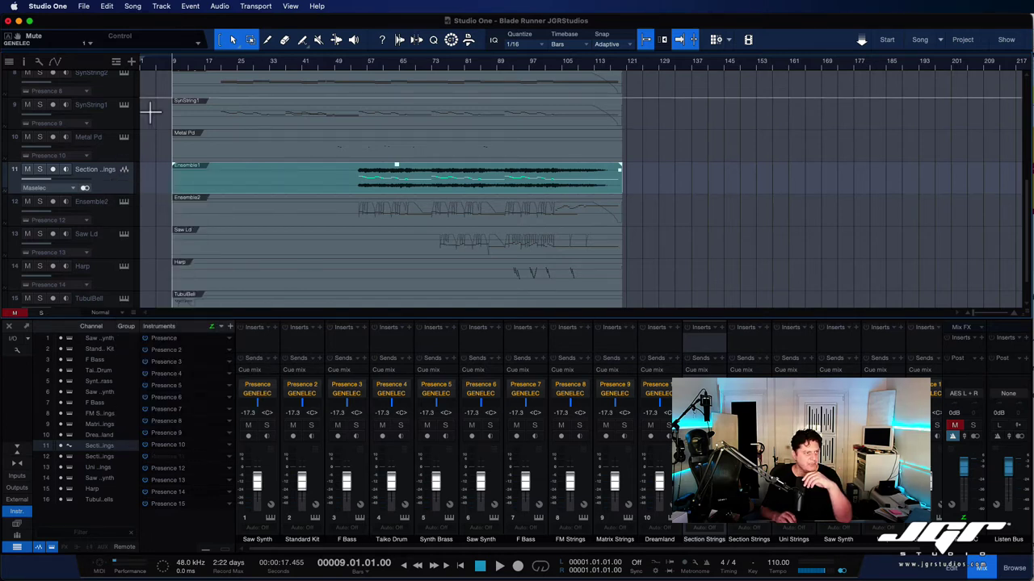
click(131, 61)
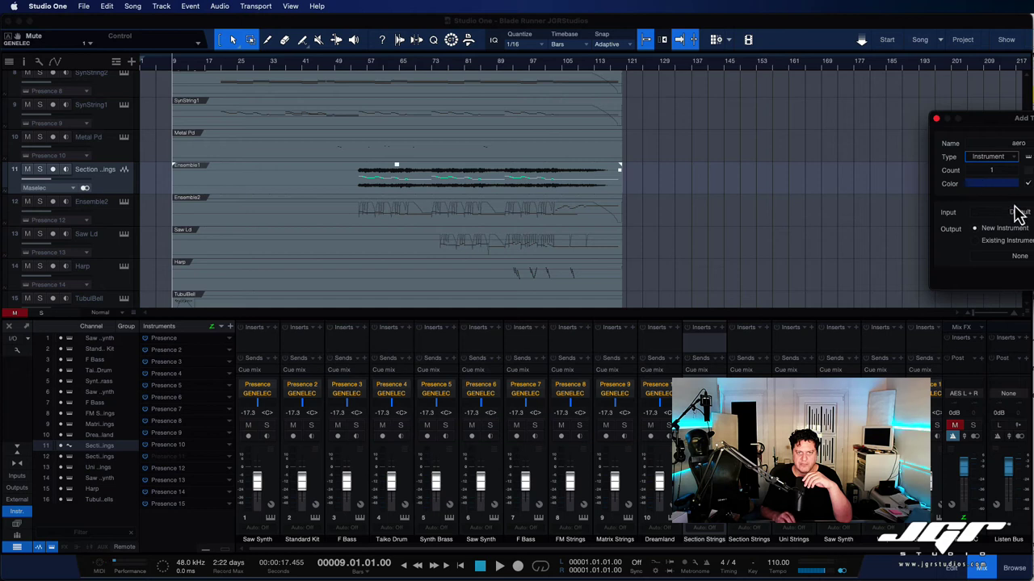
key(Return)
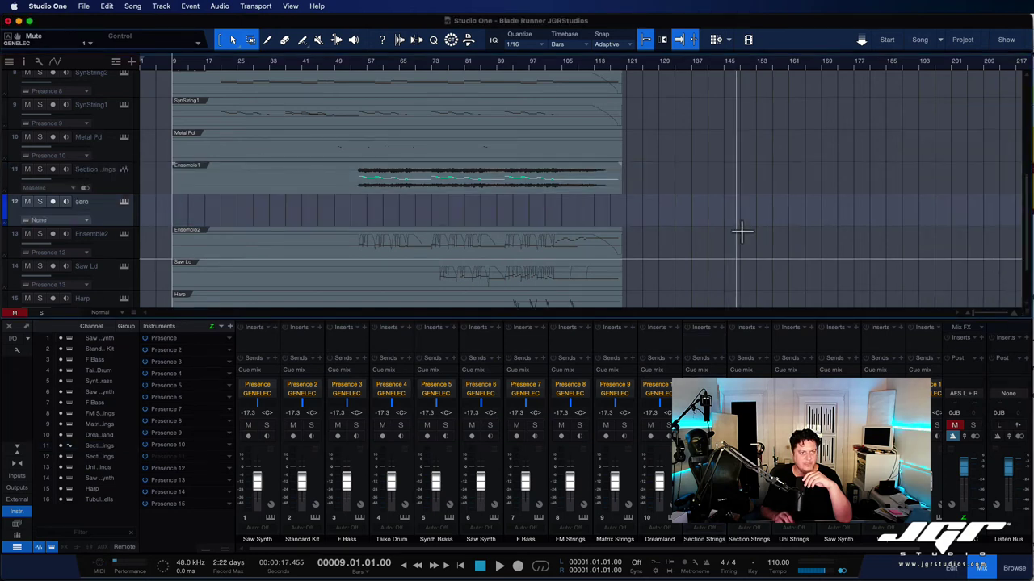
click(435, 208)
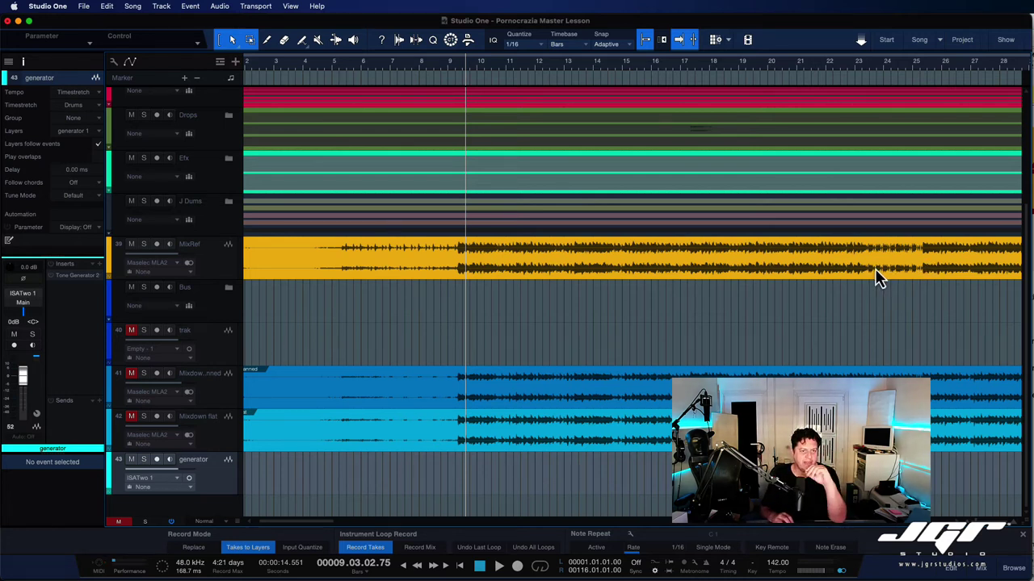
Insert the Pro EQ plug-in on the MixRef track, finding it with the search term "eq".
click(485, 277)
click(98, 264)
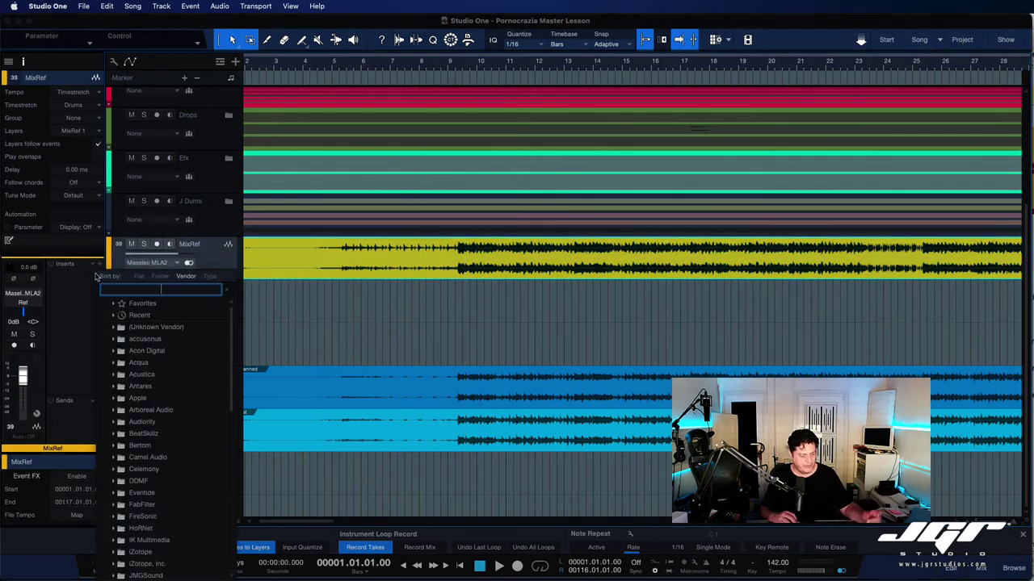
text(eq)
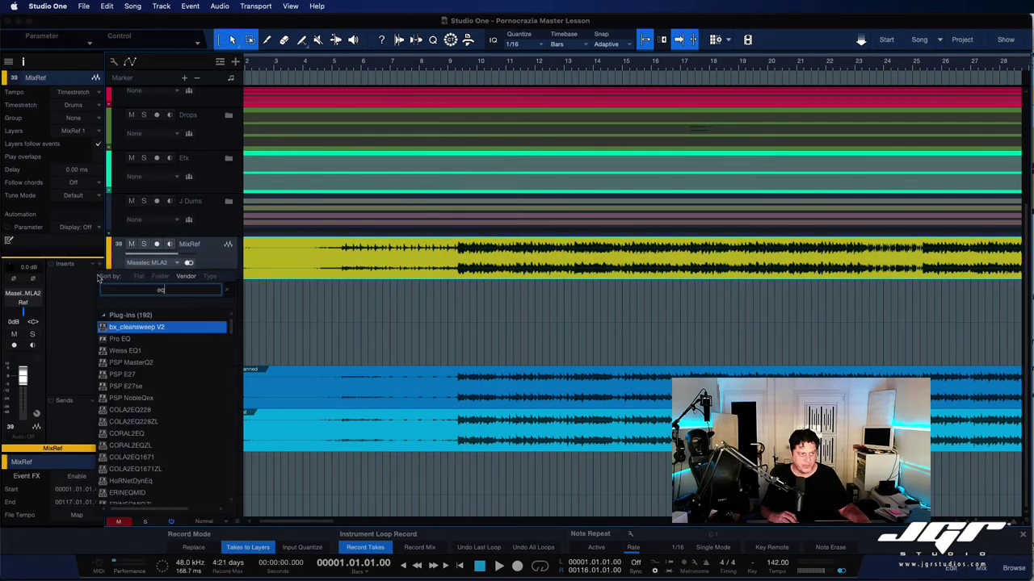
double_click(139, 340)
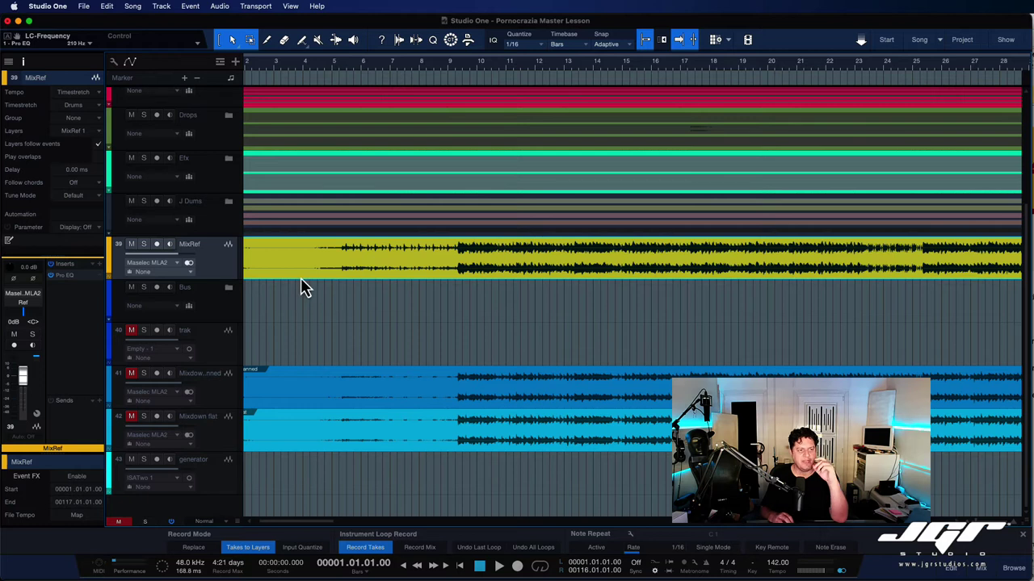
Transform the MixRef track to rendered audio, preserving the realtime state and enabling Auto Tail.
click(162, 6)
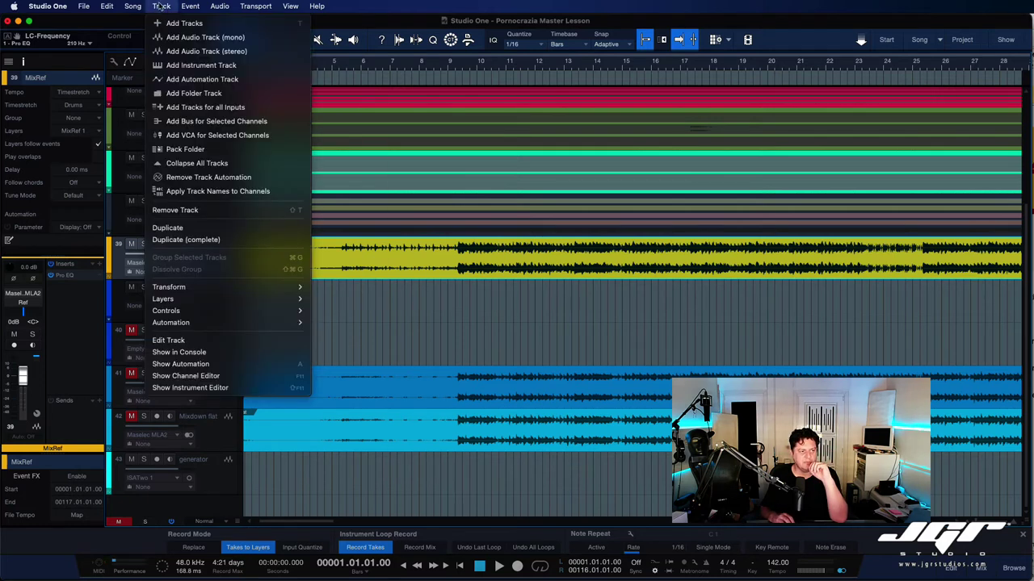
mouse_move(234, 292)
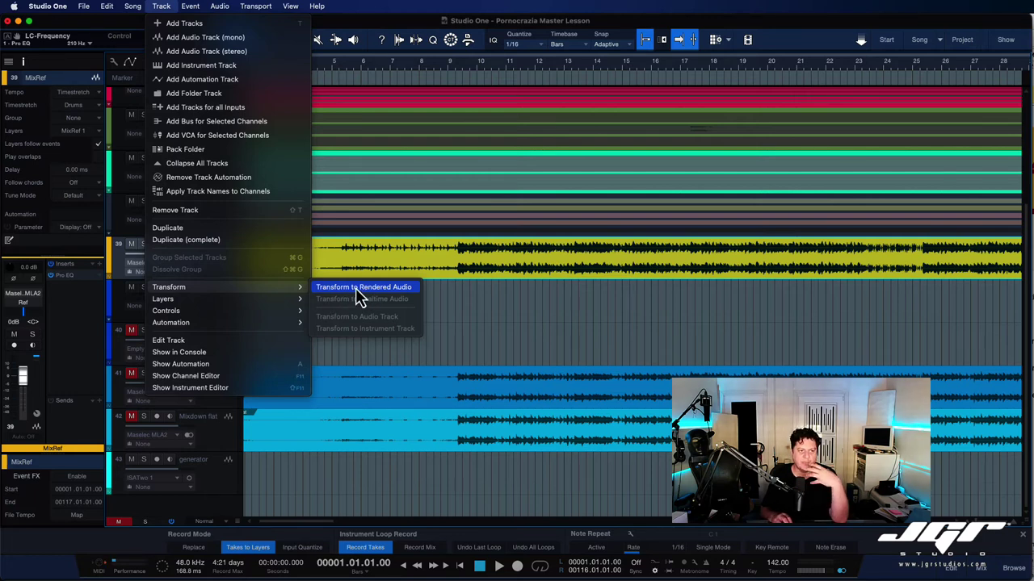
click(385, 289)
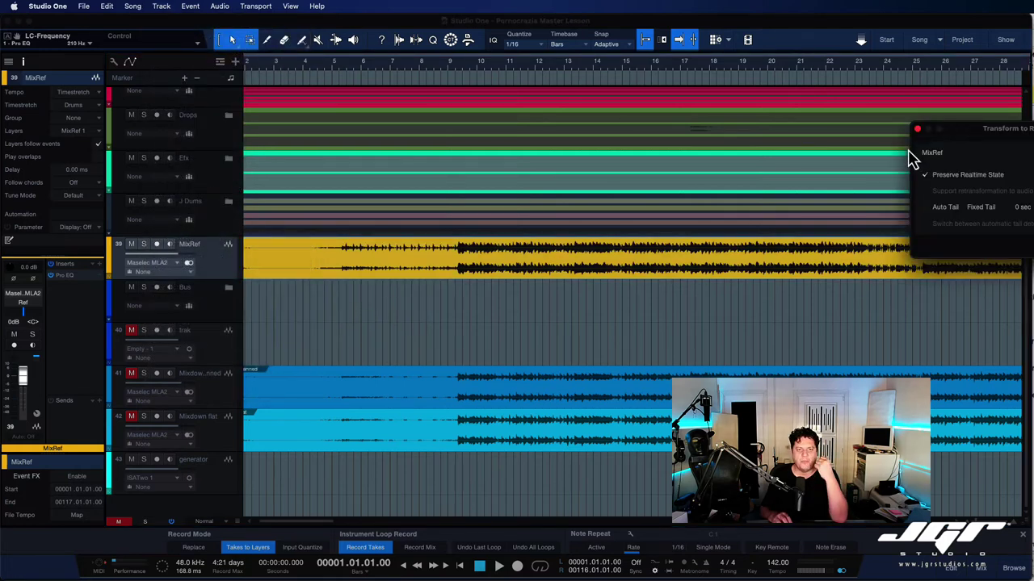
drag(990, 134, 628, 198)
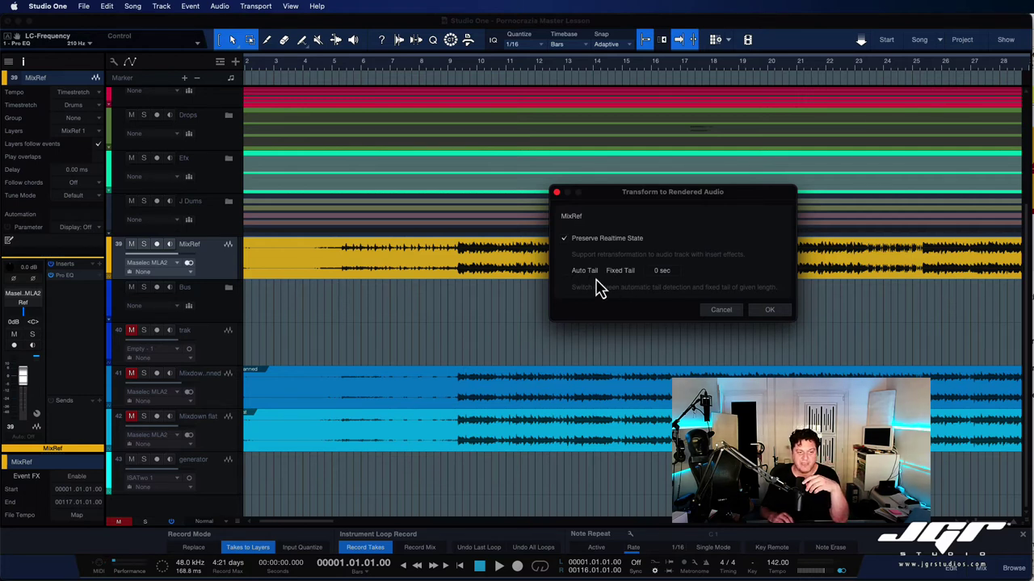
click(565, 272)
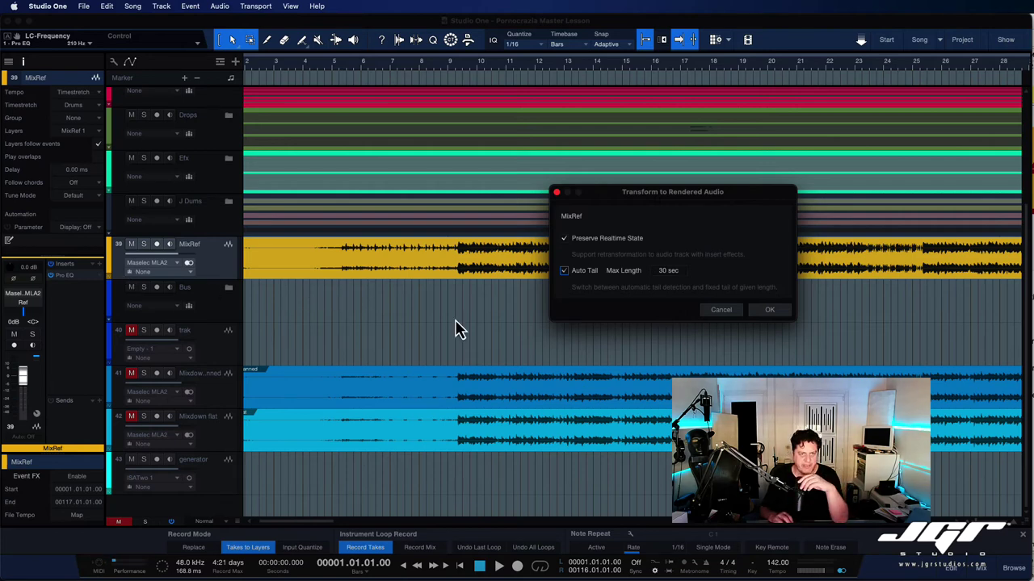
click(769, 317)
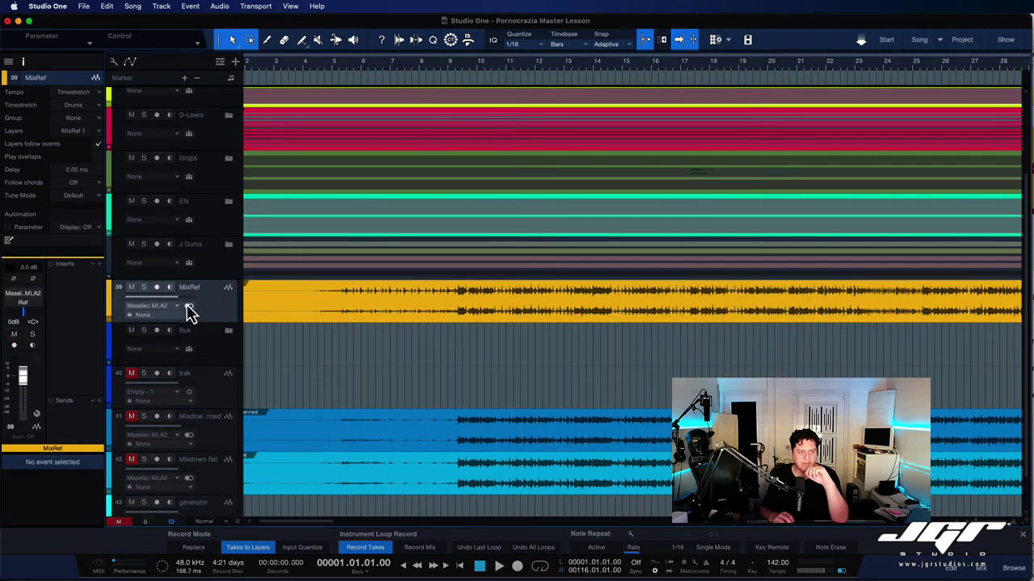
Transform the rendered MixRef track back to realtime audio.
scroll(374, 317, left, 2)
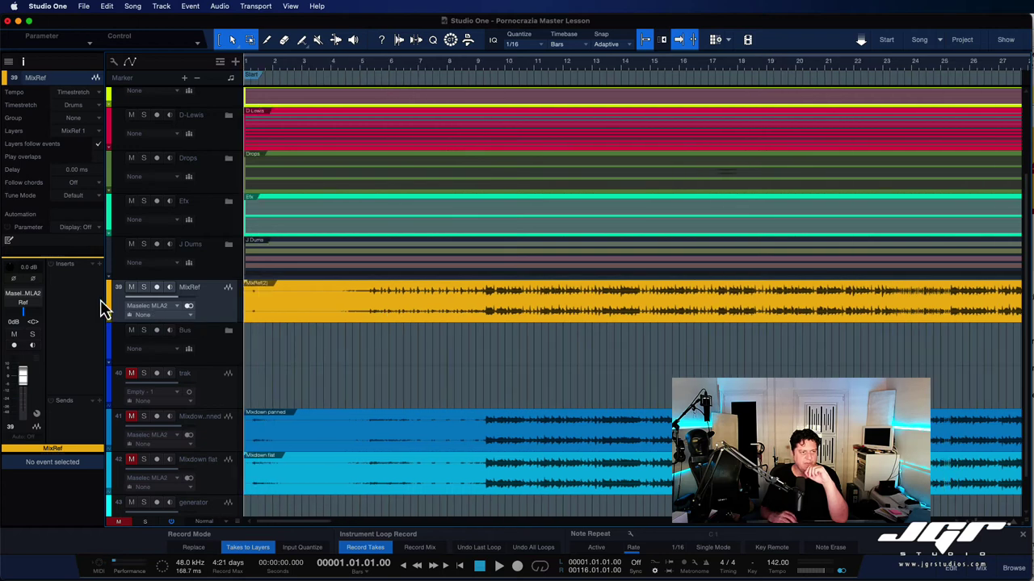
click(351, 320)
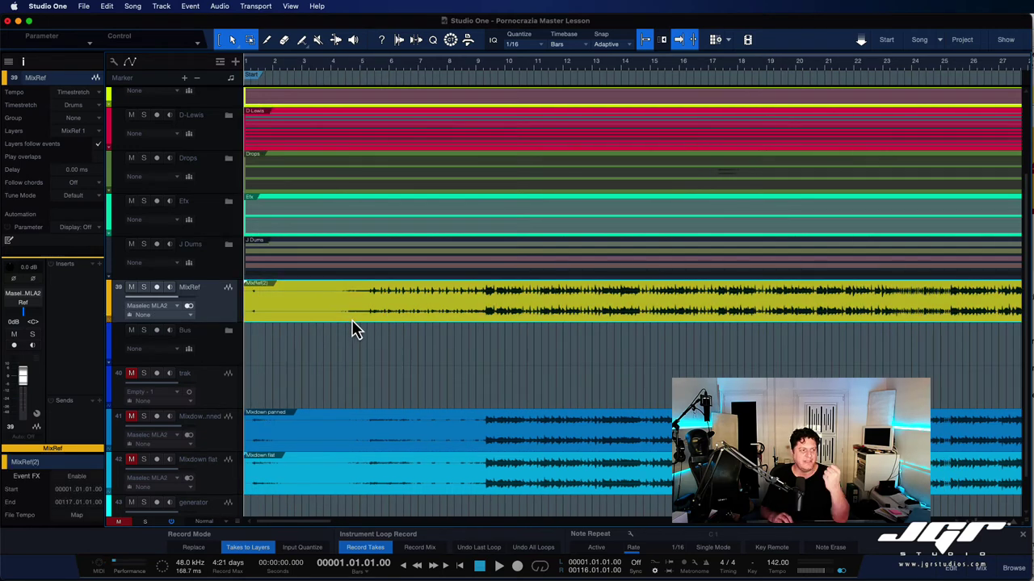
click(162, 6)
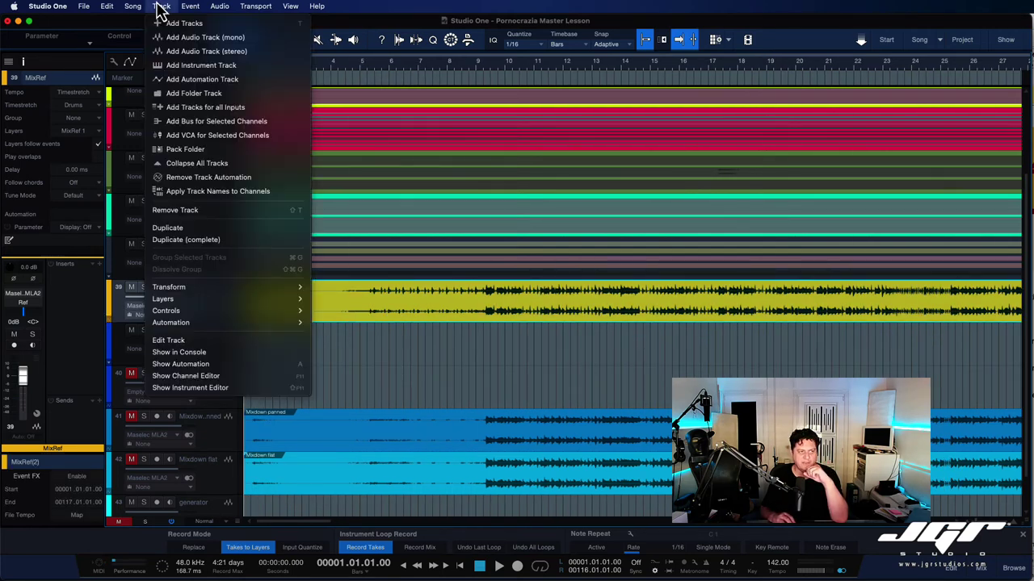
mouse_move(233, 322)
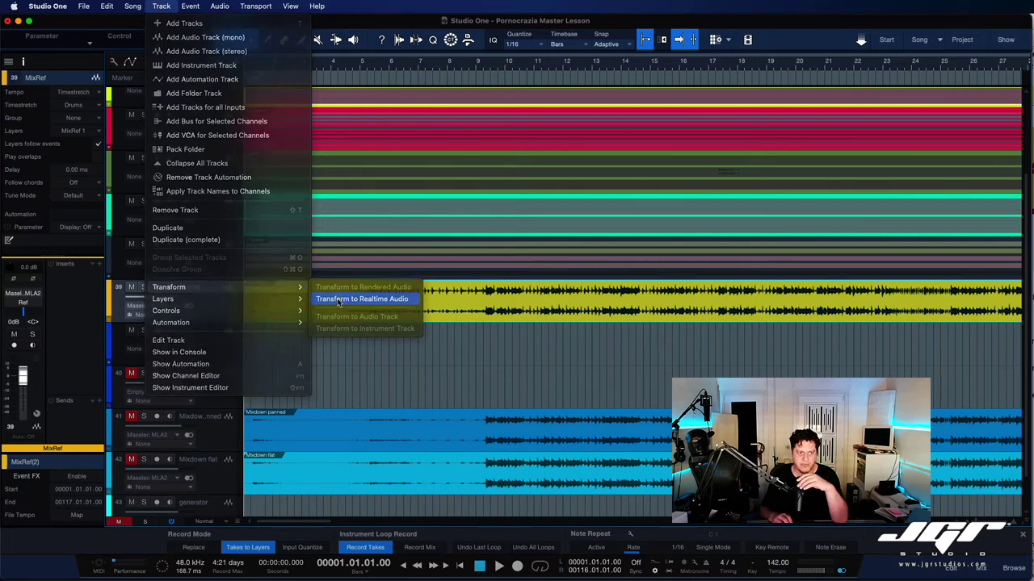
click(338, 300)
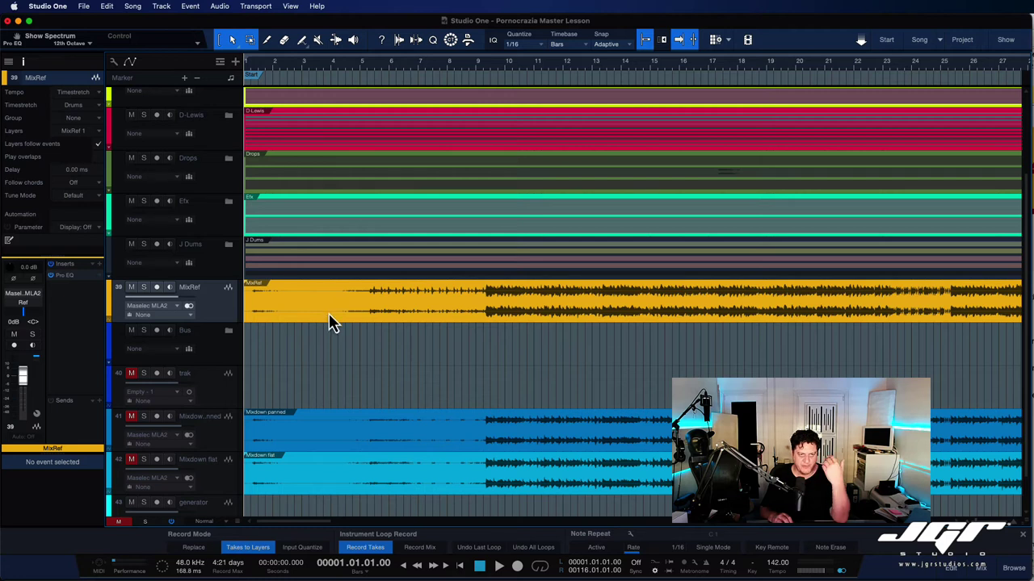
Open the Pro EQ inserted on the MixRef track, inspect its filter curve and band settings, and close it.
double_click(65, 276)
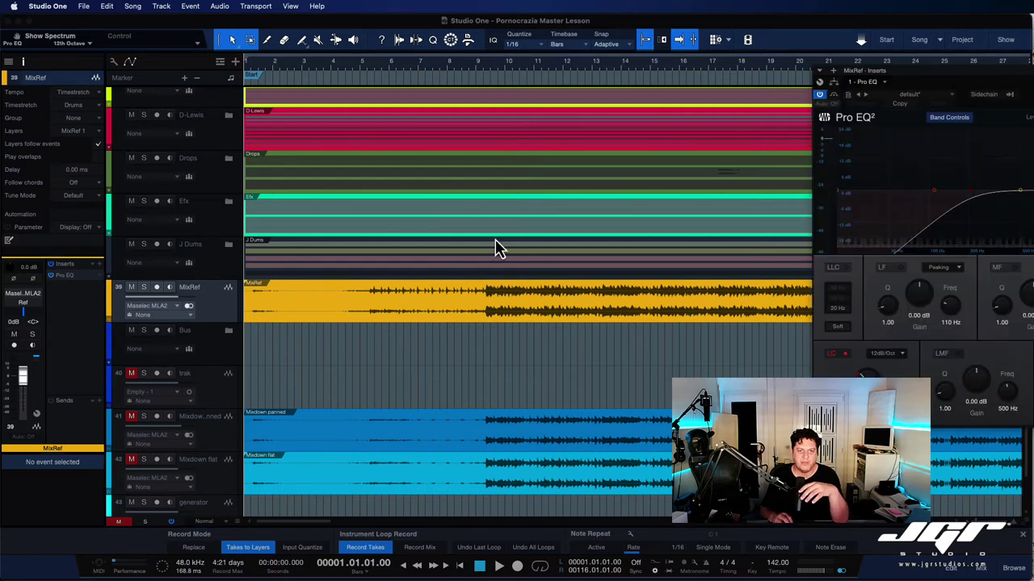
drag(907, 81, 524, 102)
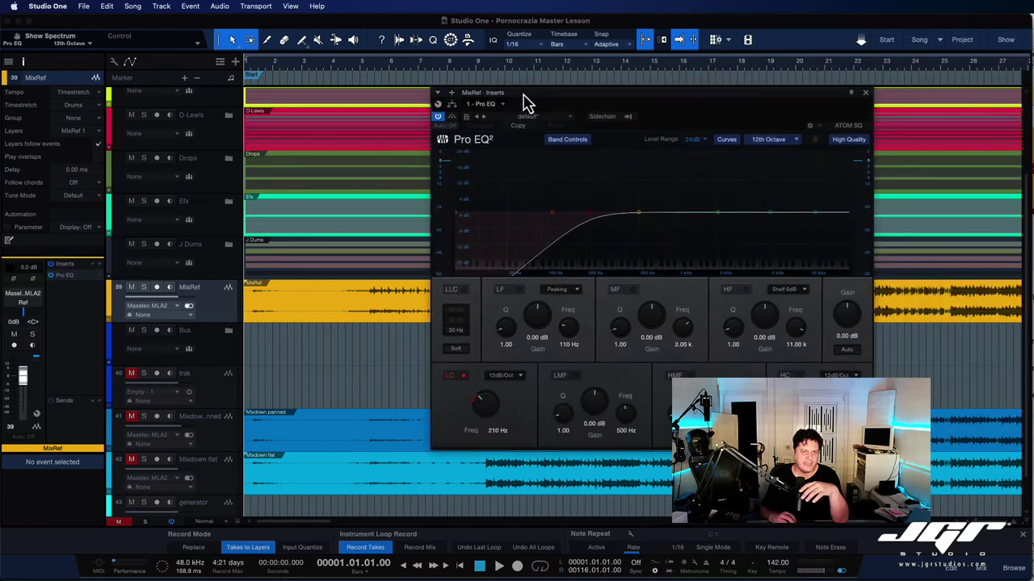
click(862, 93)
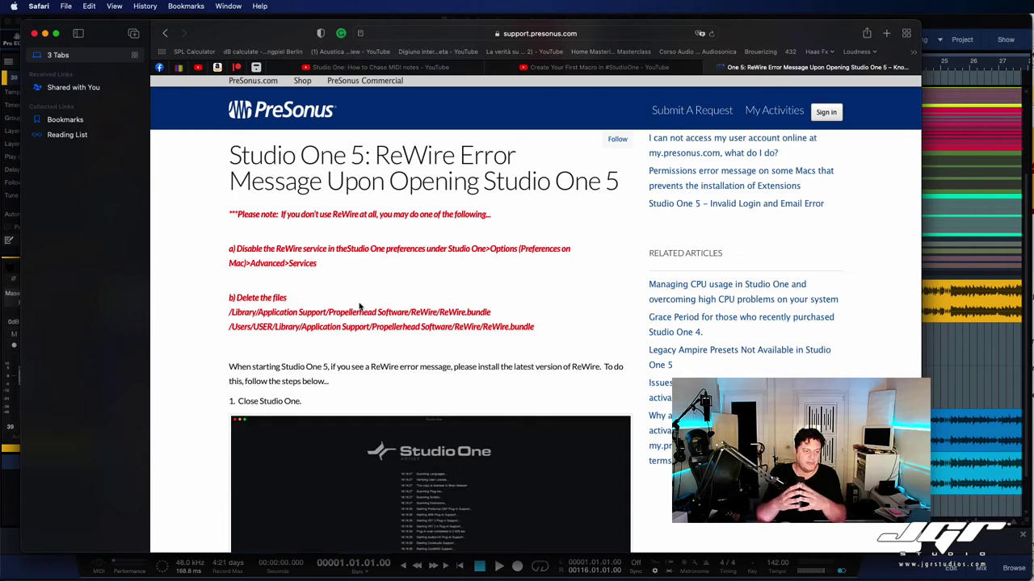
Switch to Safari and read the PreSonus support article on the ReWire error message when opening Studio One 5.
scroll(404, 356, down, 3)
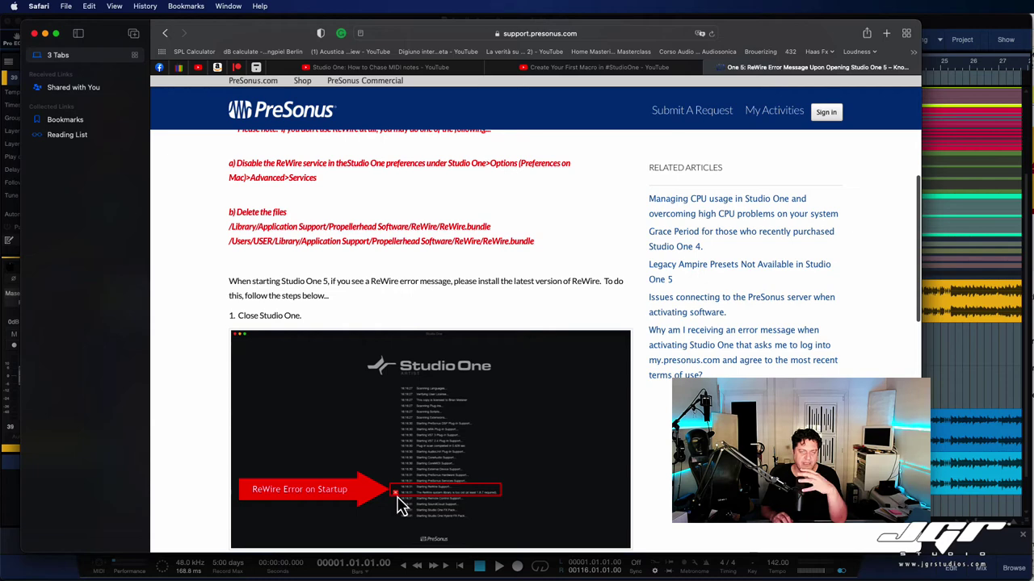
Read the article's instructions for disabling or deleting ReWire and for downloading the macOS ReWire Installer.
scroll(396, 436, up, 1)
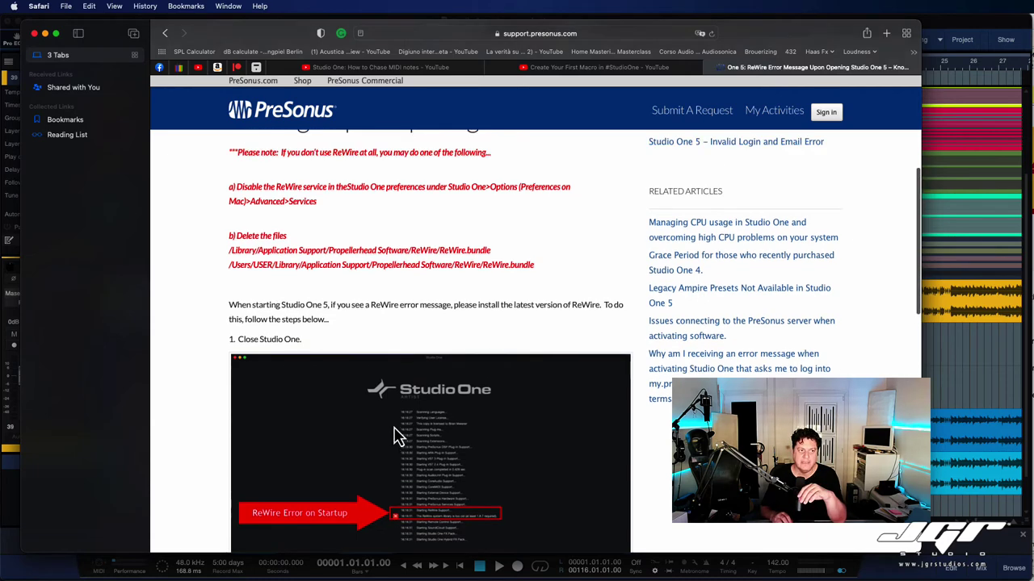
scroll(396, 436, up, 2)
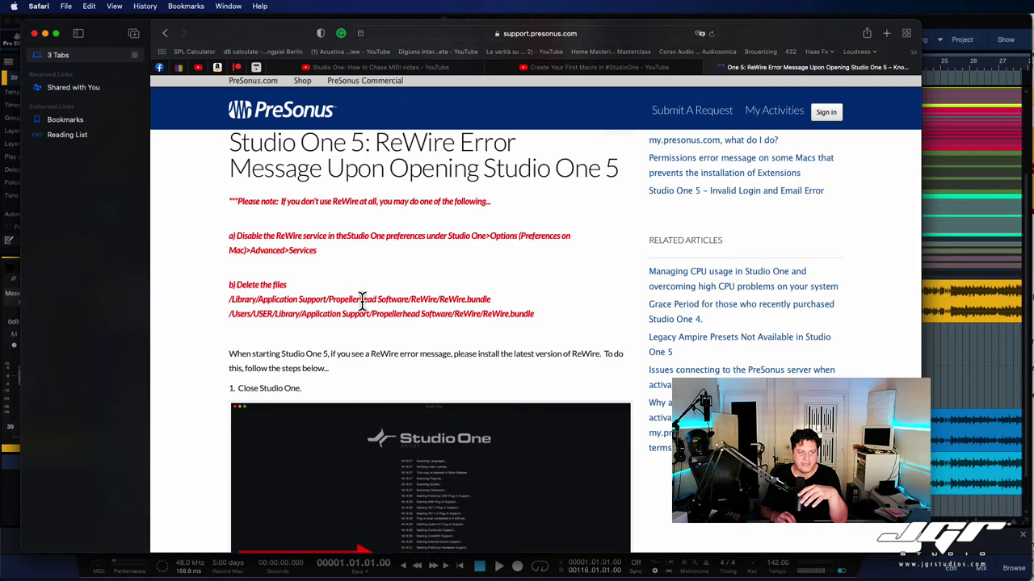
scroll(423, 305, down, 4)
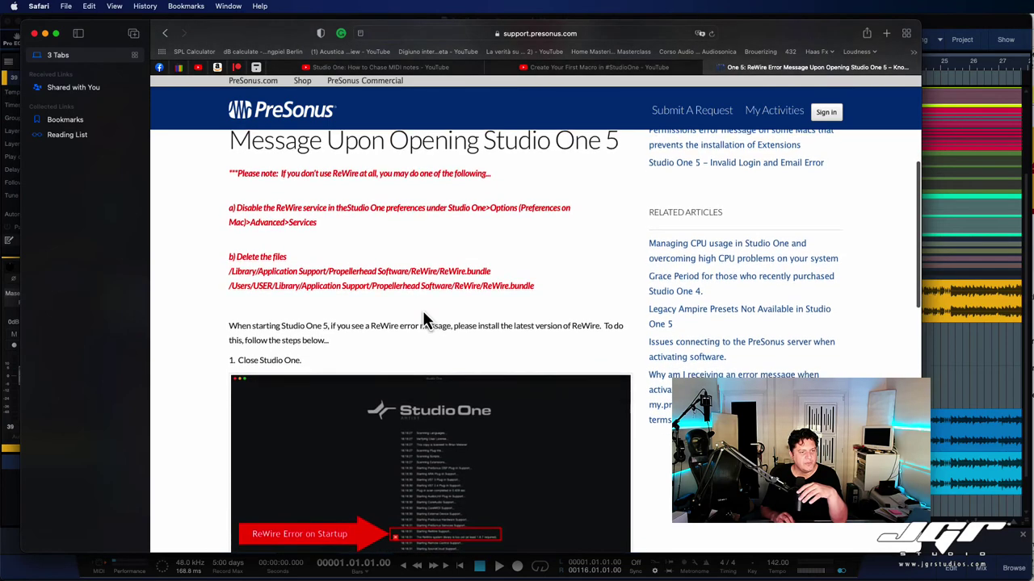
scroll(423, 310, down, 3)
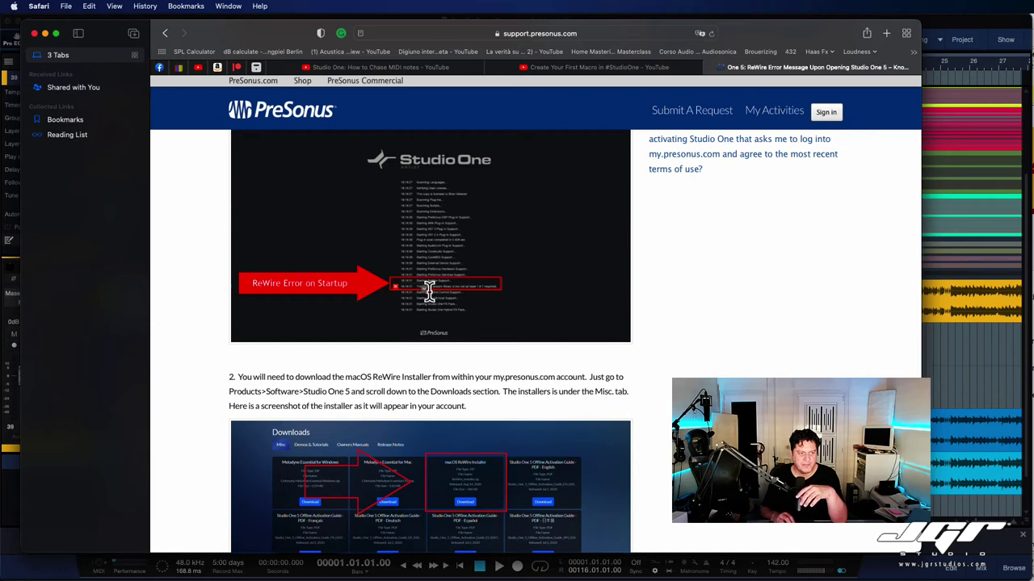
scroll(432, 290, down, 3)
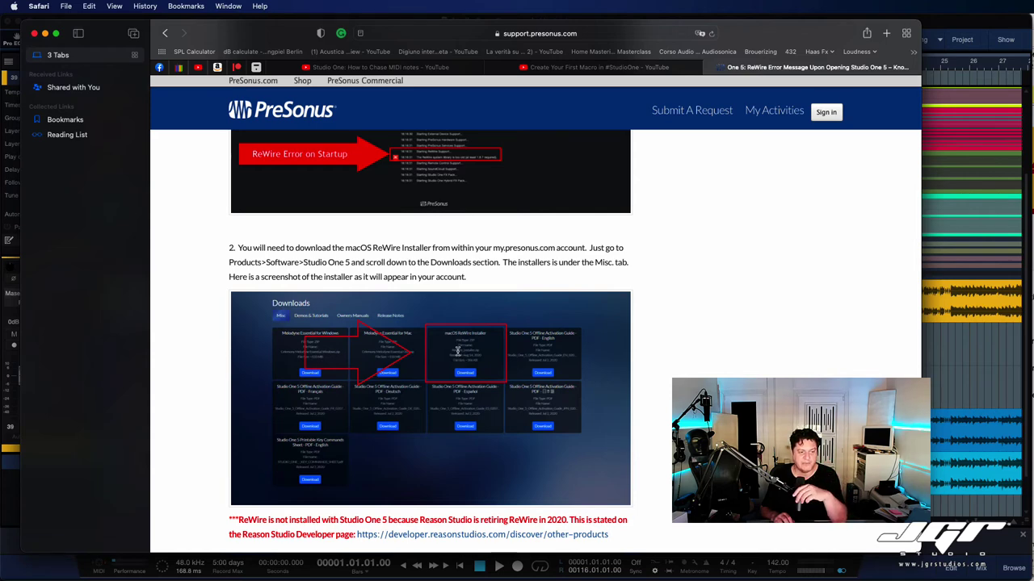
scroll(457, 350, down, 1)
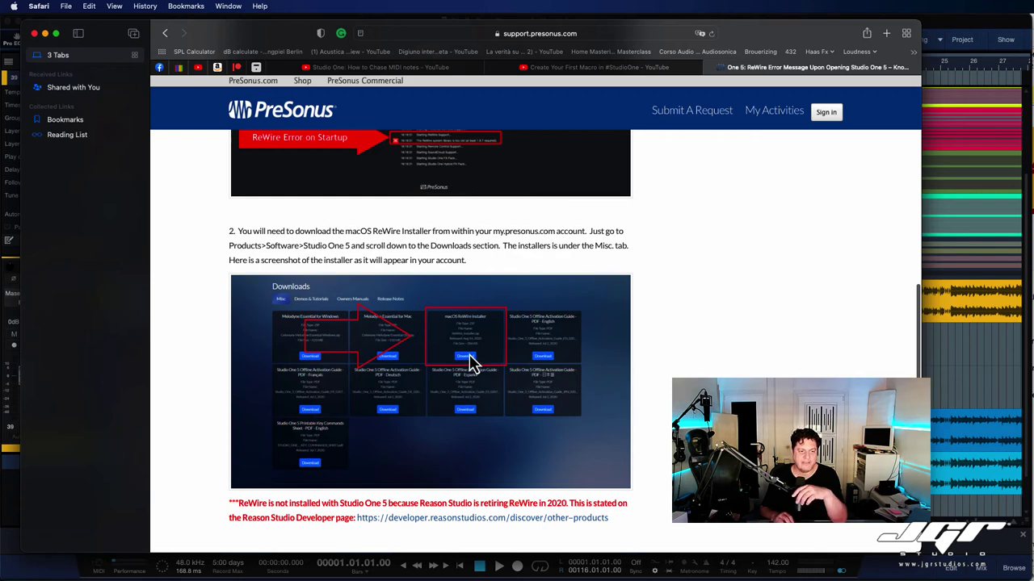
scroll(470, 359, down, 3)
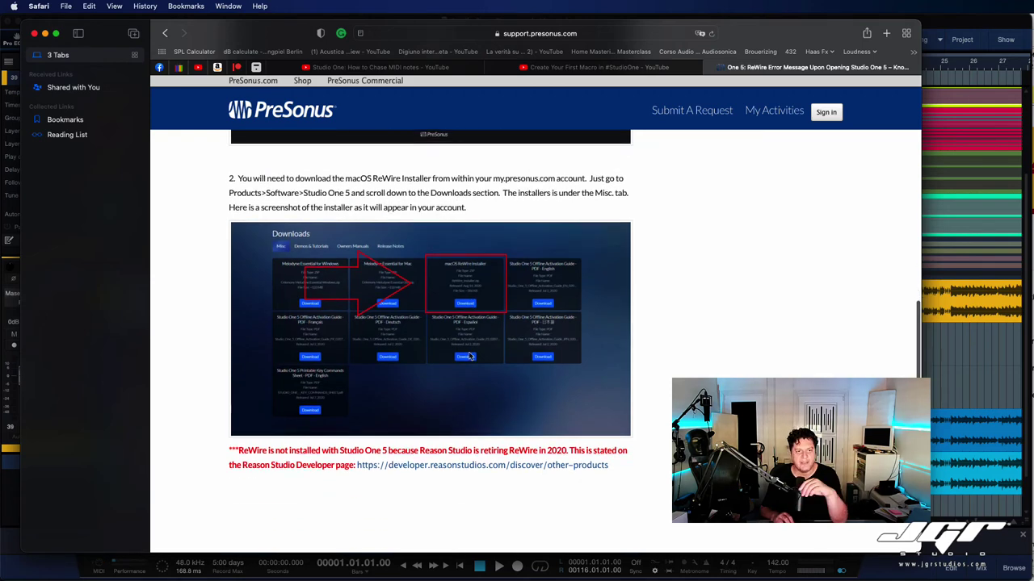
scroll(471, 357, down, 6)
scroll(468, 353, up, 3)
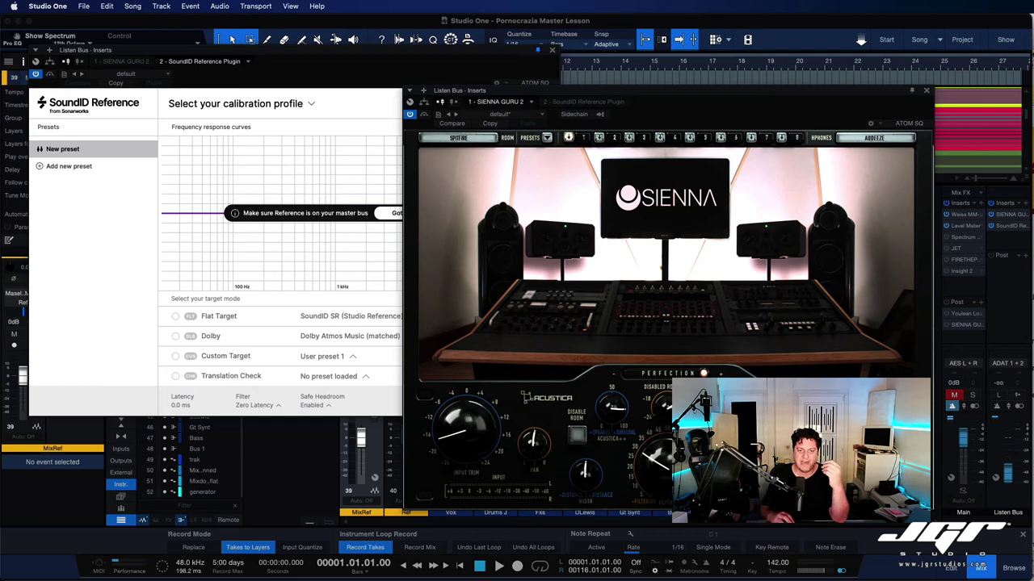
In Studio One, view the post-fader SIENNA GURU plug-in on the Main output, then close it and the Listen Bus's SoundID Reference window.
click(963, 326)
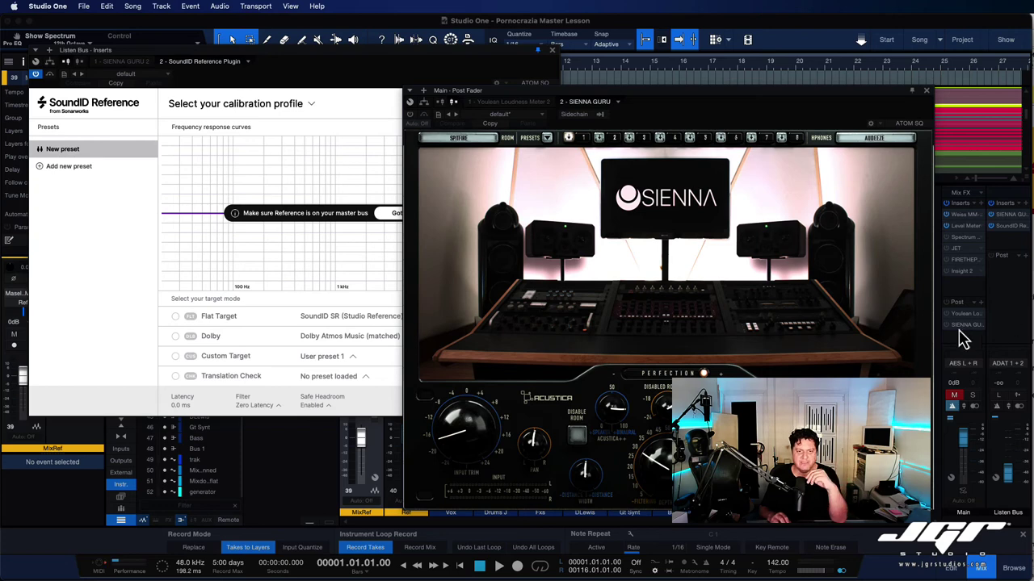
click(961, 327)
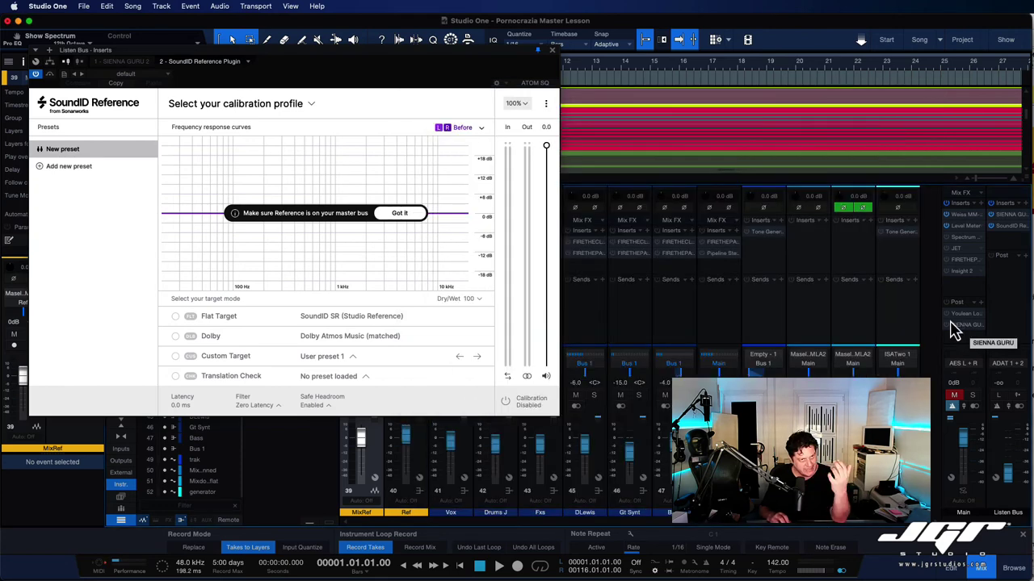
click(552, 55)
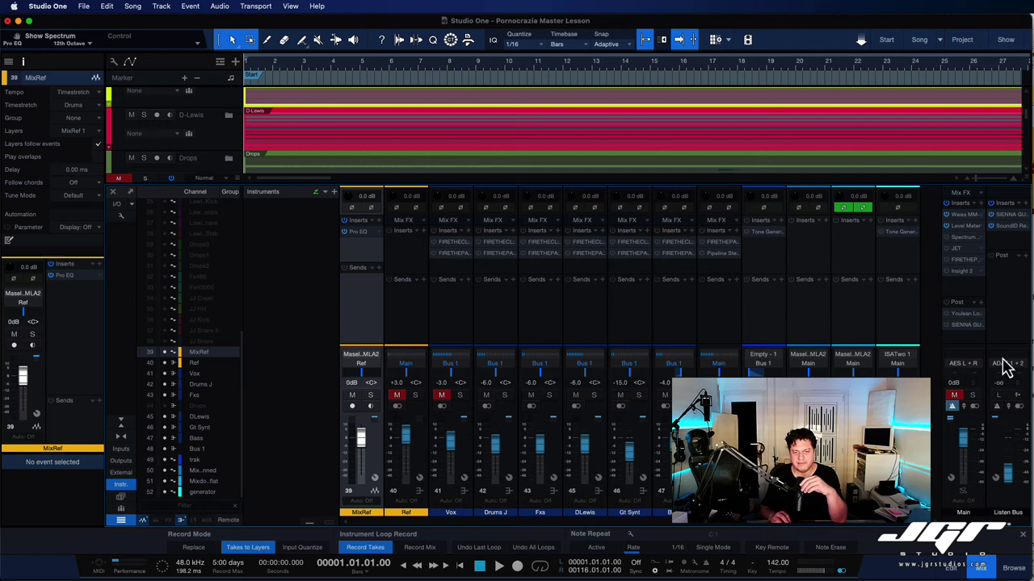
Check the console's Enable Listen Bus option and the available hardware outputs for the Listen Bus without changing them.
click(121, 217)
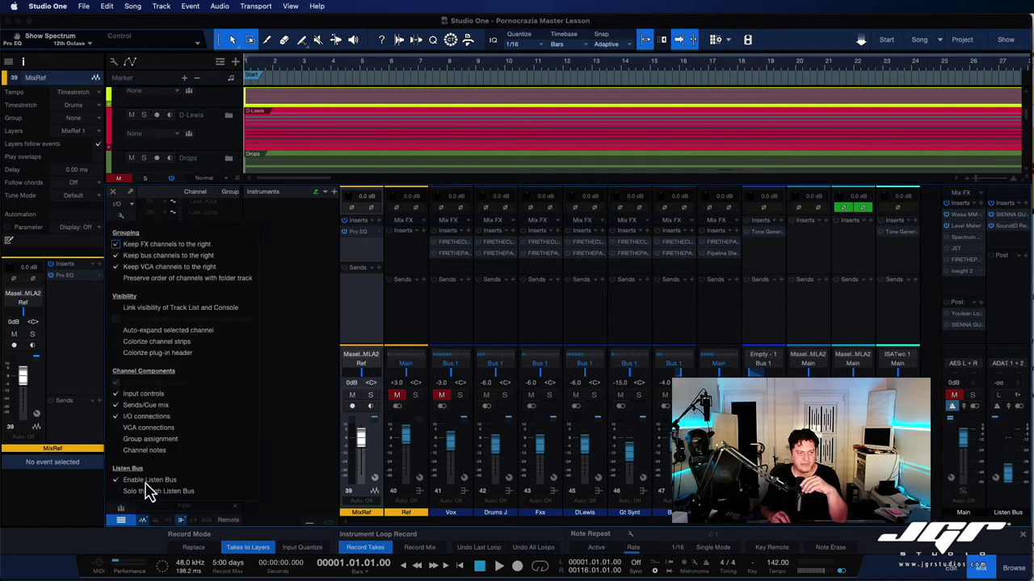
click(1006, 338)
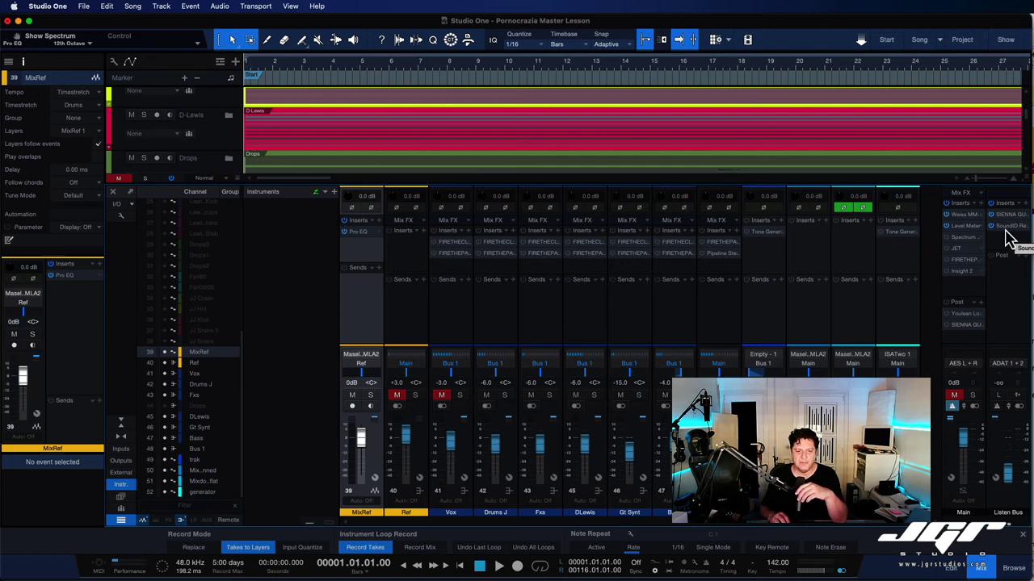
click(1009, 365)
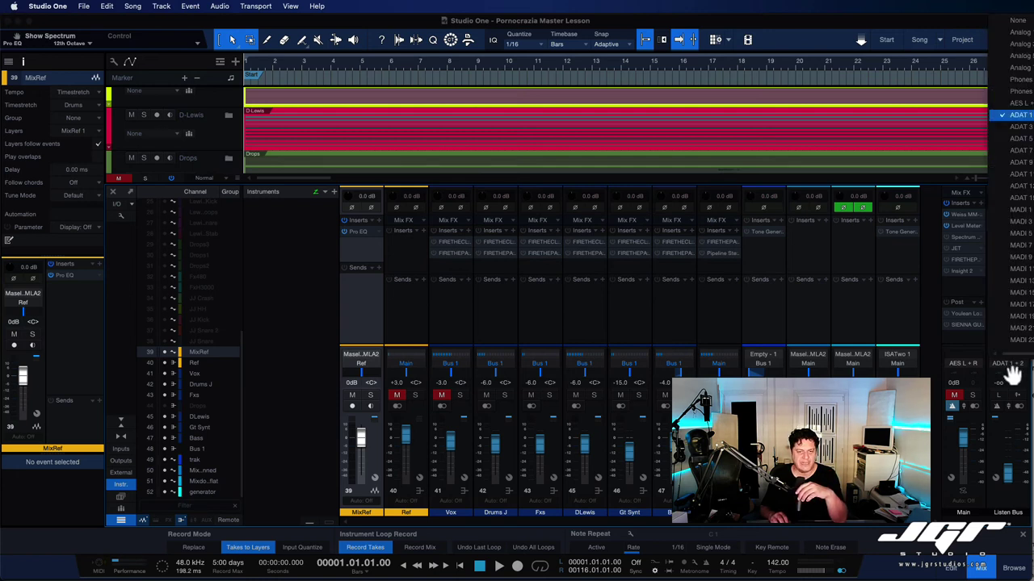
click(964, 349)
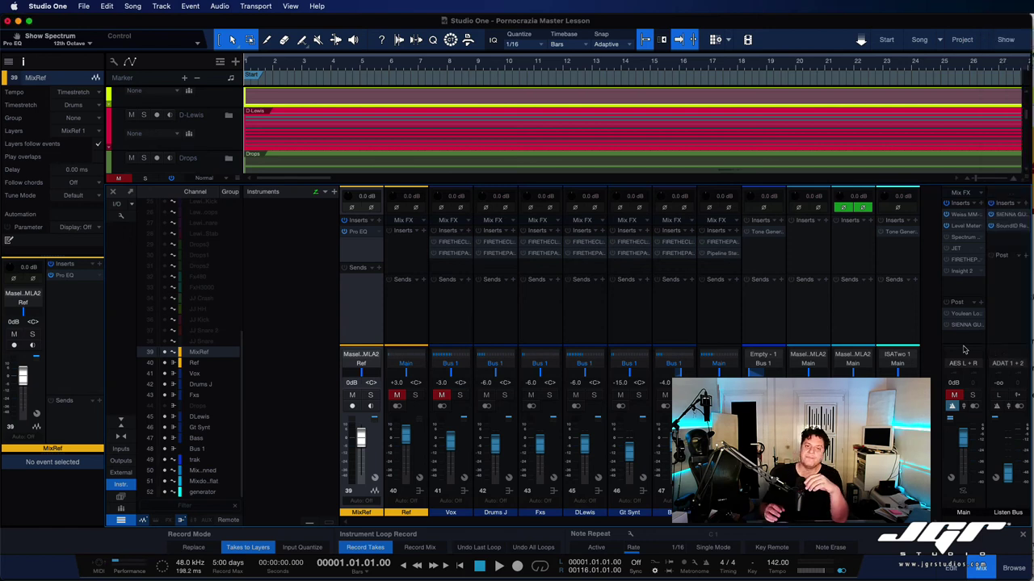